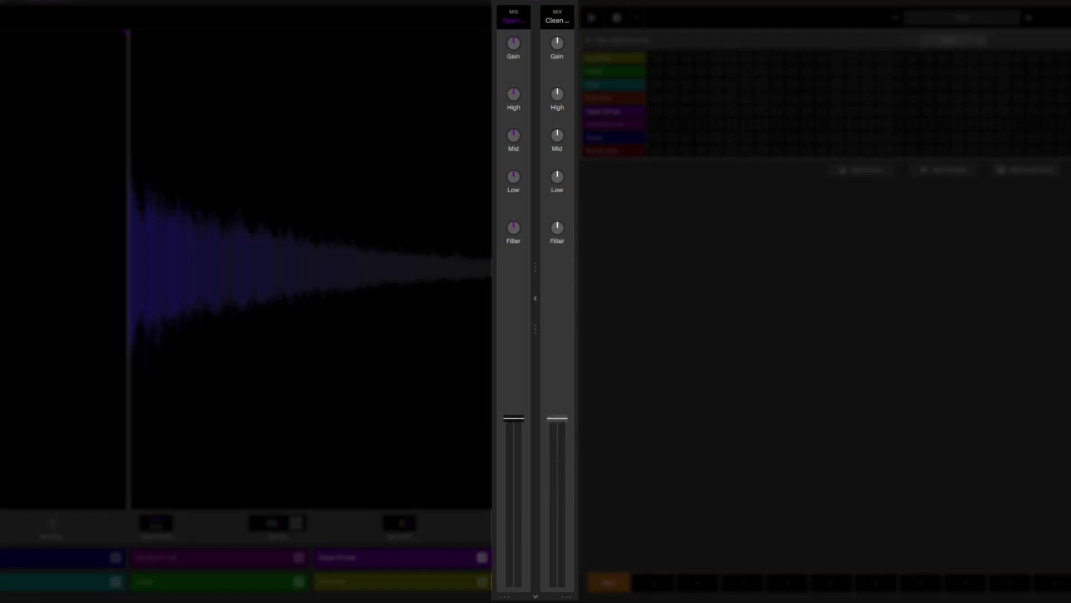
Turn the second mixer channel's Filter knob down to -37.9
mouse_move(559, 48)
left_click_drag(555, 227, 550, 175)
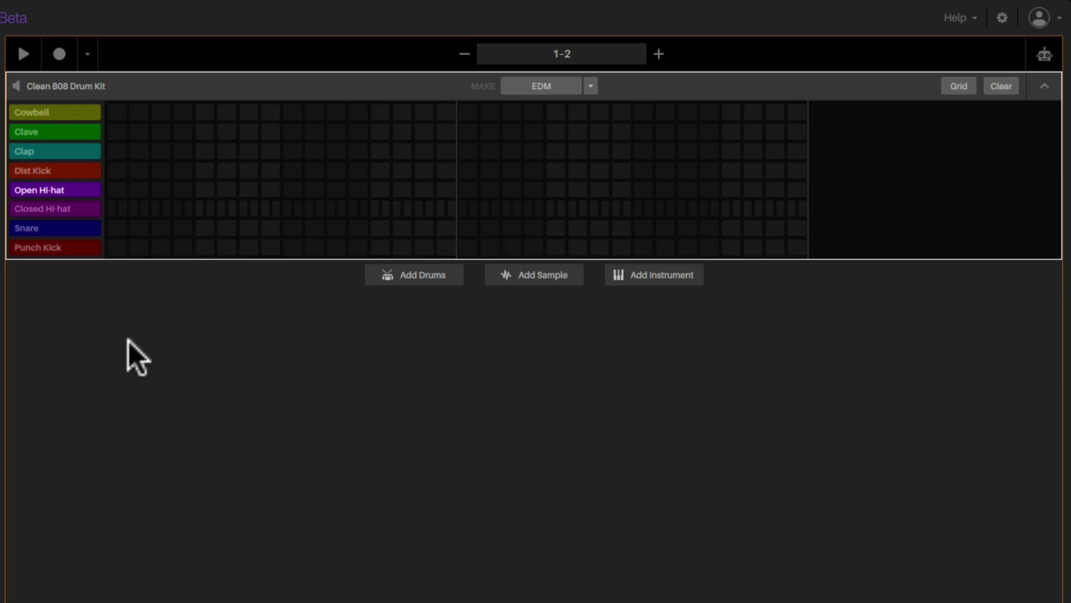
Program four Punch Kick hits in the Clean 808 Drum Kit and play the pattern
left_click(117, 248)
left_click(202, 246)
left_click(293, 247)
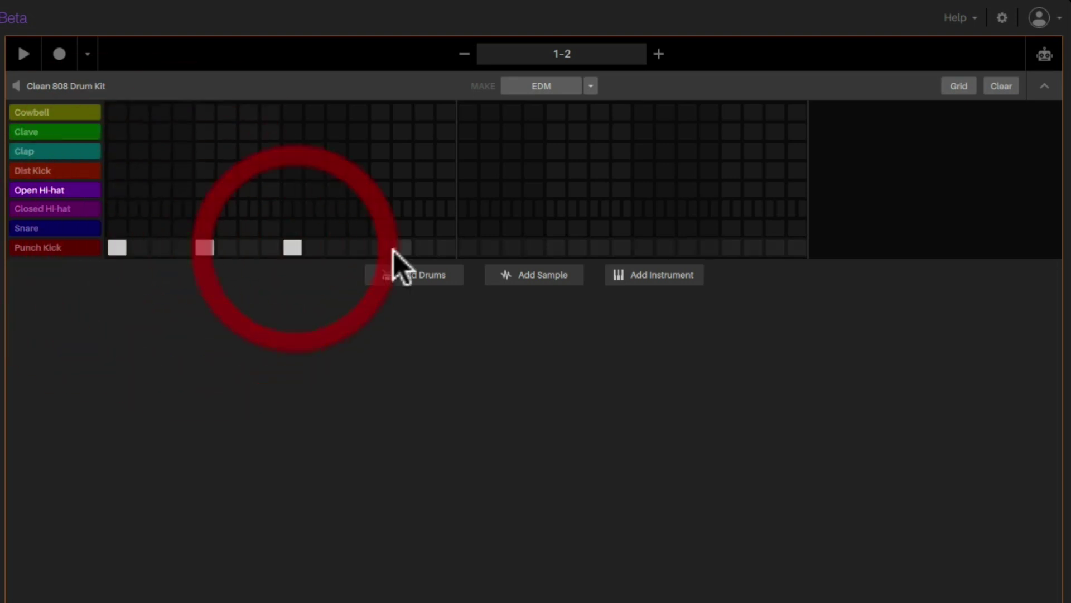
left_click(381, 247)
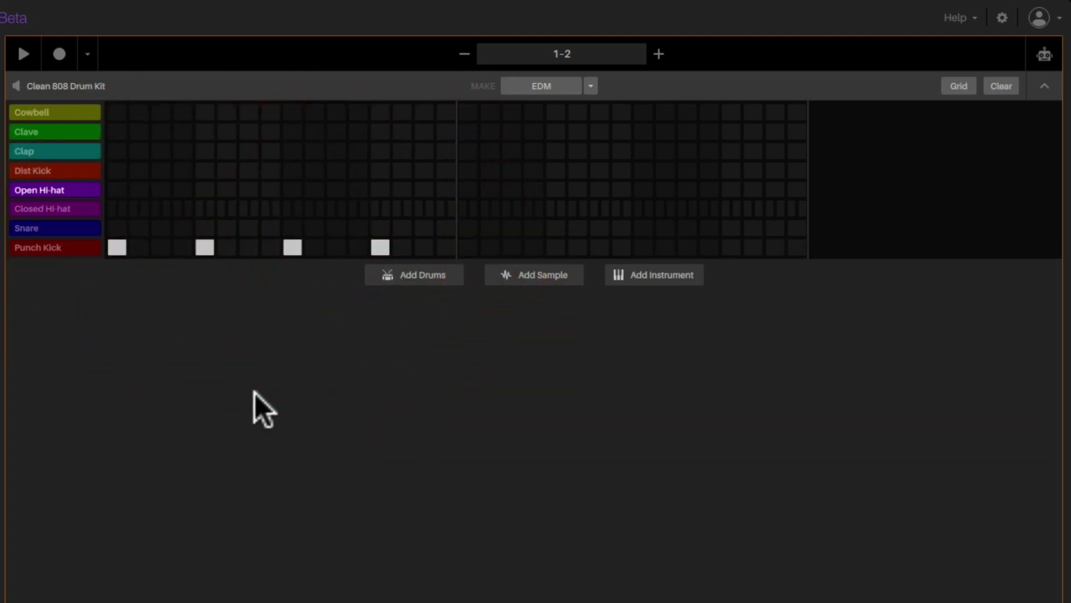
key("space")
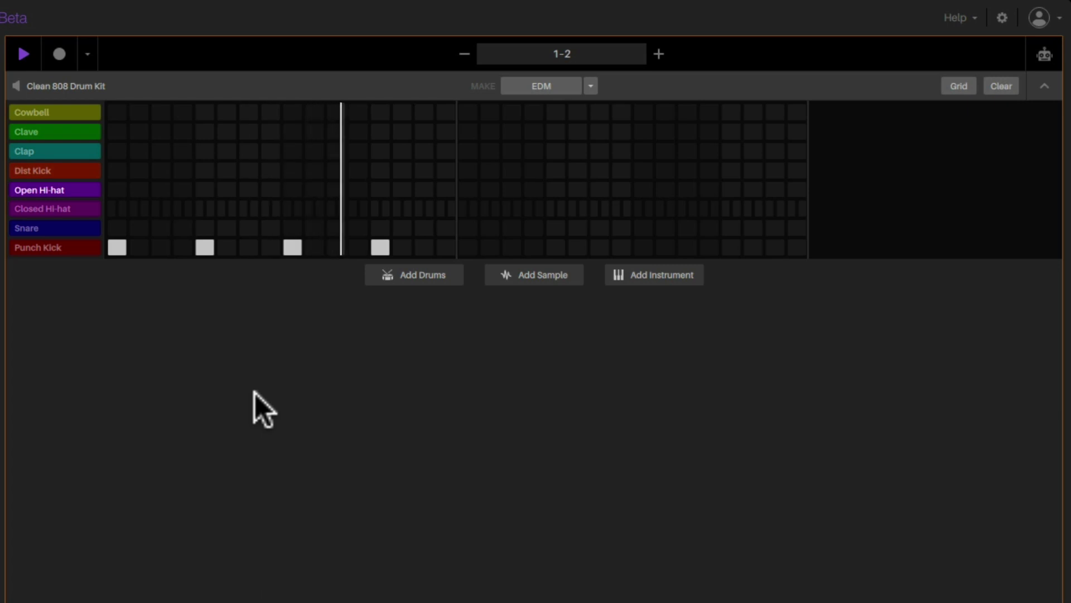
key("space")
Remove all four Punch Kick hits, leaving the row empty
left_click(379, 247)
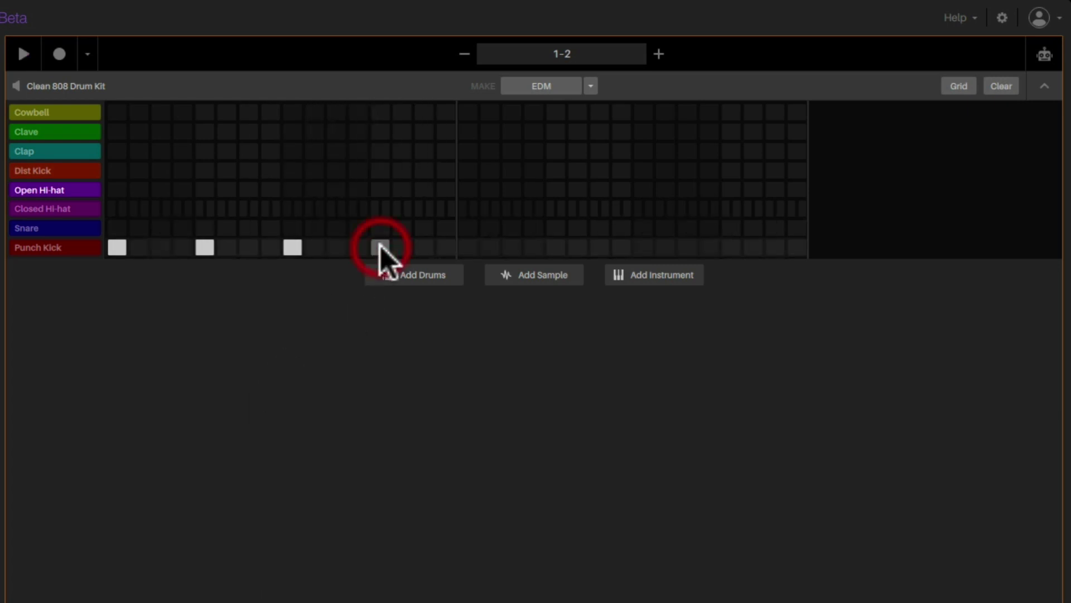
left_click(291, 247)
left_click(205, 247)
left_click(117, 247)
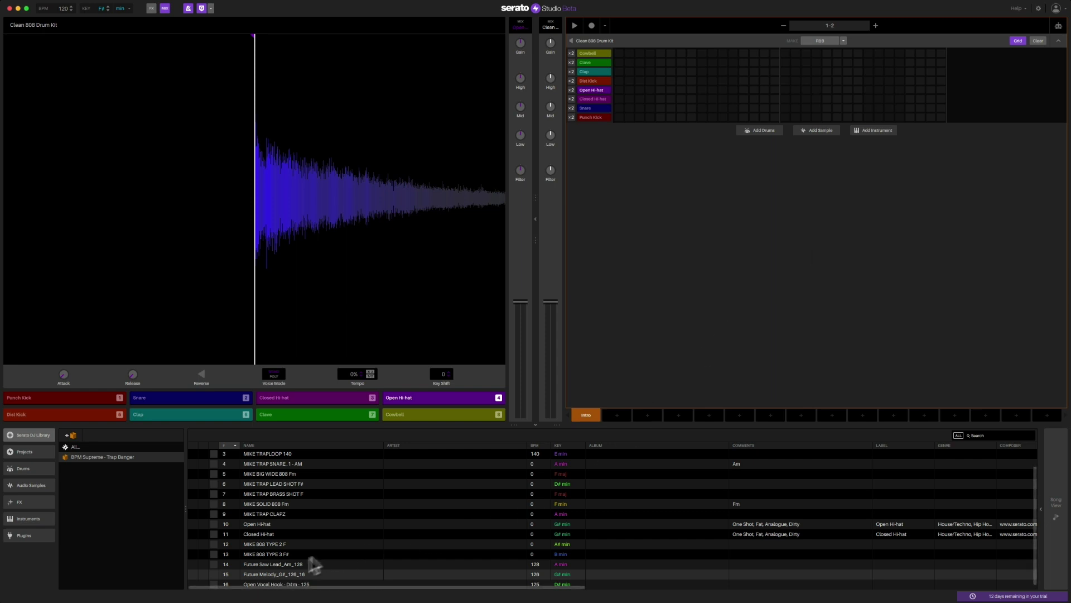
Set the project key to F and add Future Melody_G#_126_16 to the sequencer as a track
left_click(272, 574)
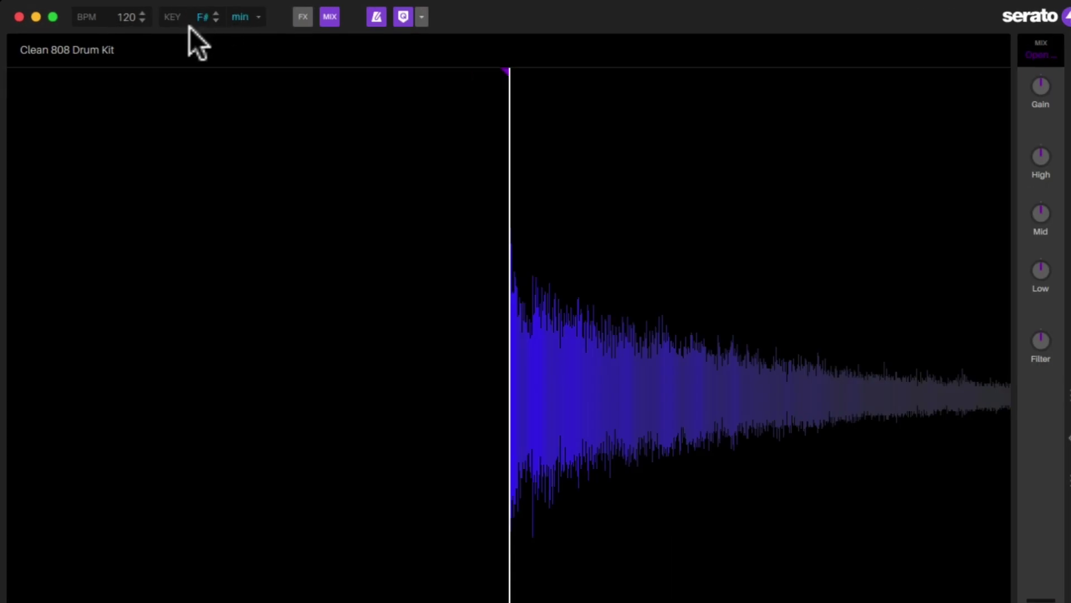
left_click(216, 12)
left_click(217, 19)
left_click(217, 19)
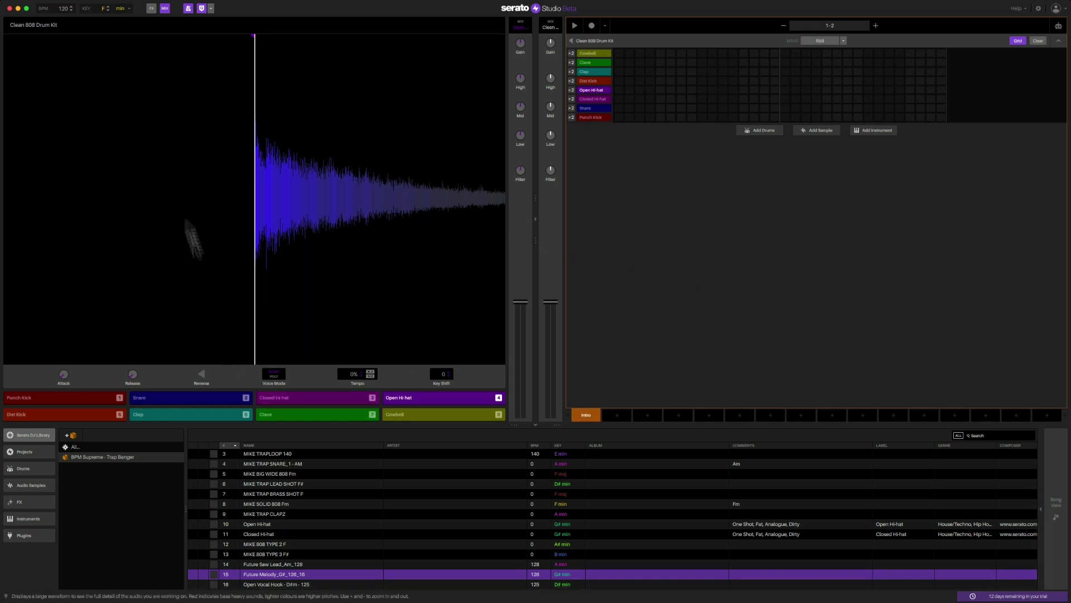
left_click_drag(102, 9, 323, 583)
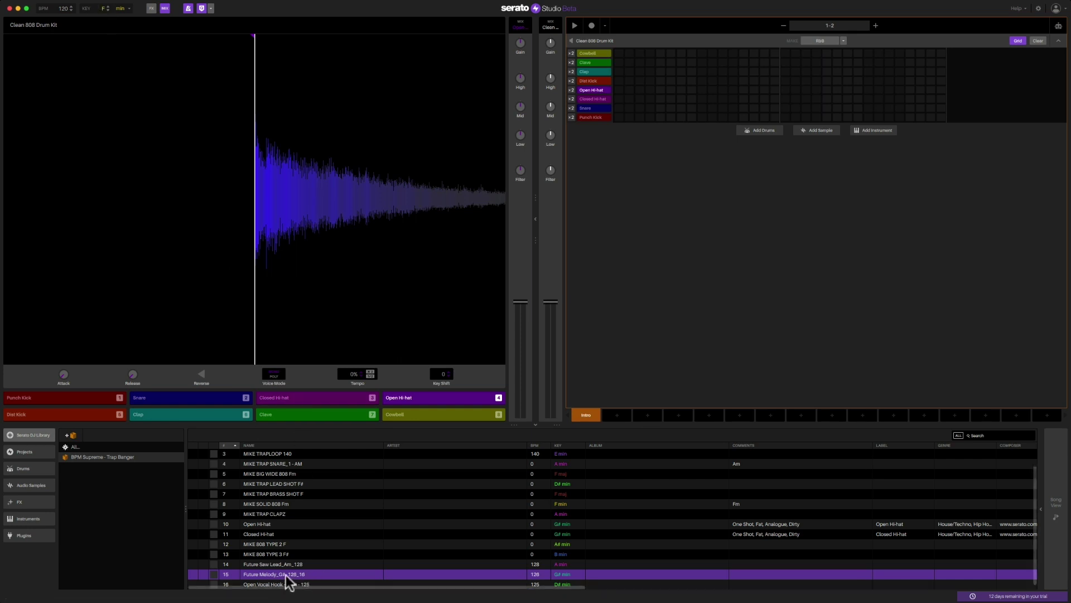
left_click_drag(287, 581, 628, 259)
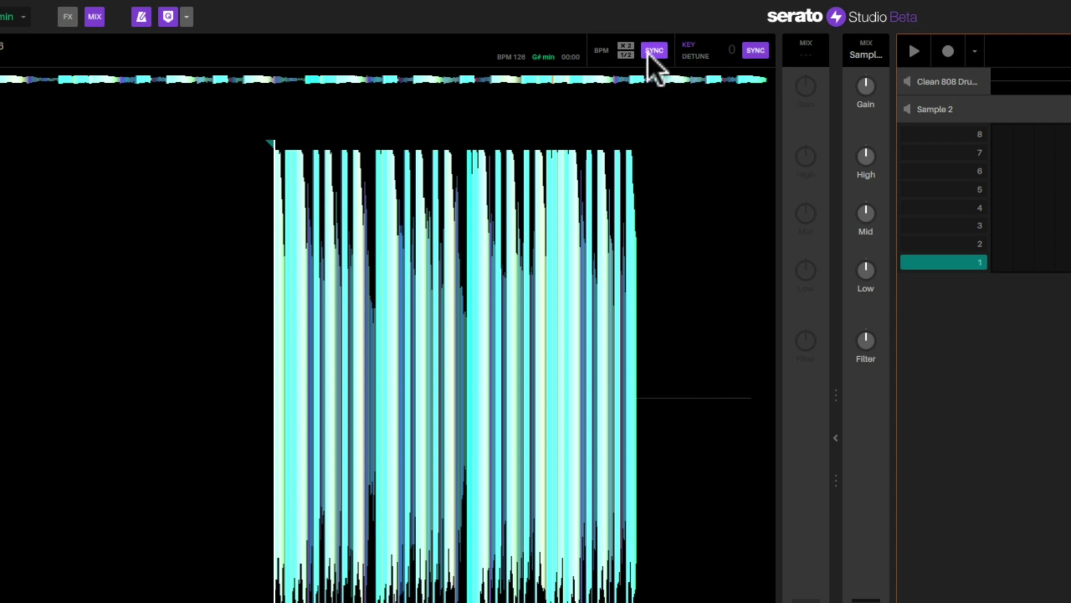
Re-sync the Future Melody sample's key so it detunes -3 to F minor, auditioning it
left_click(755, 51)
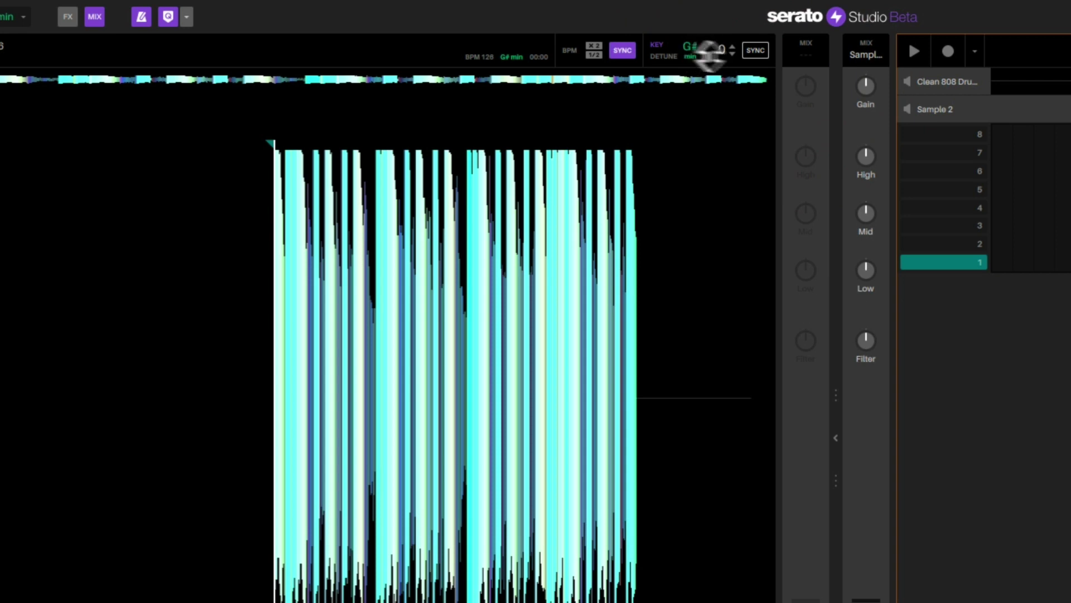
left_click(756, 51)
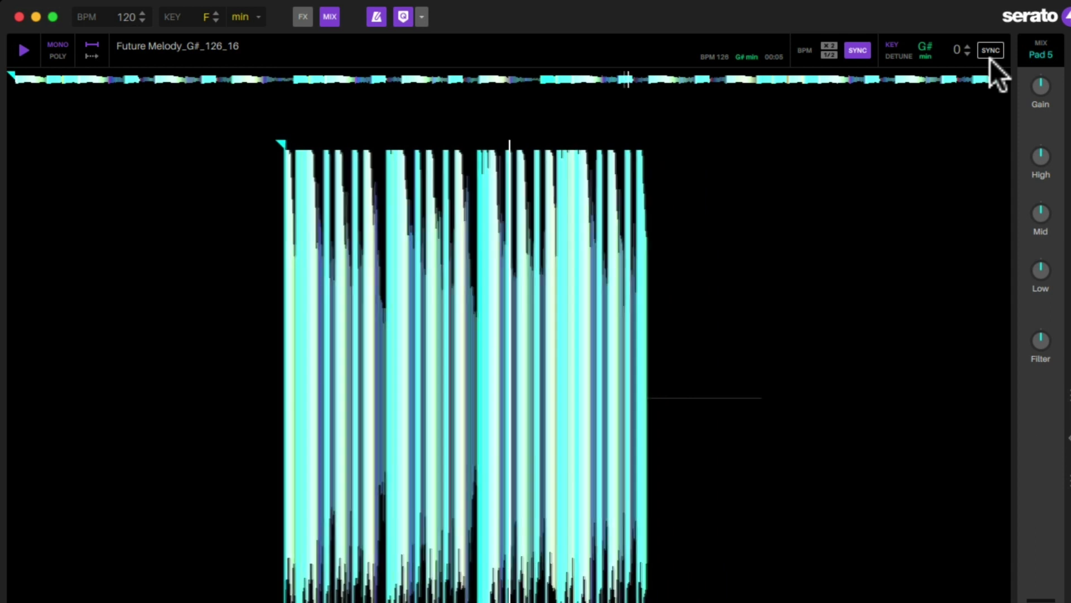
key("space")
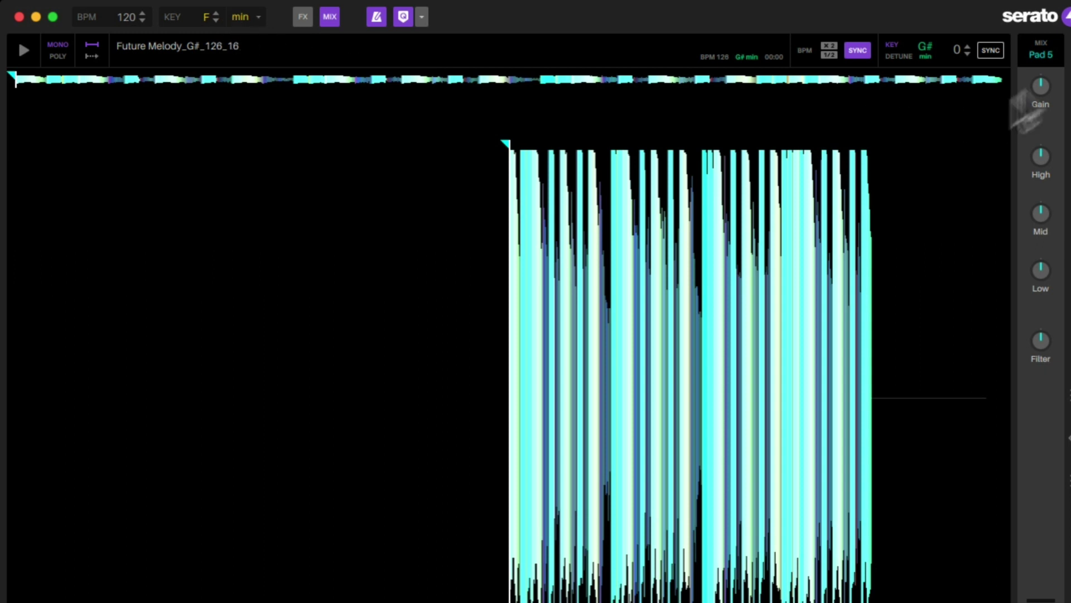
left_click(994, 50)
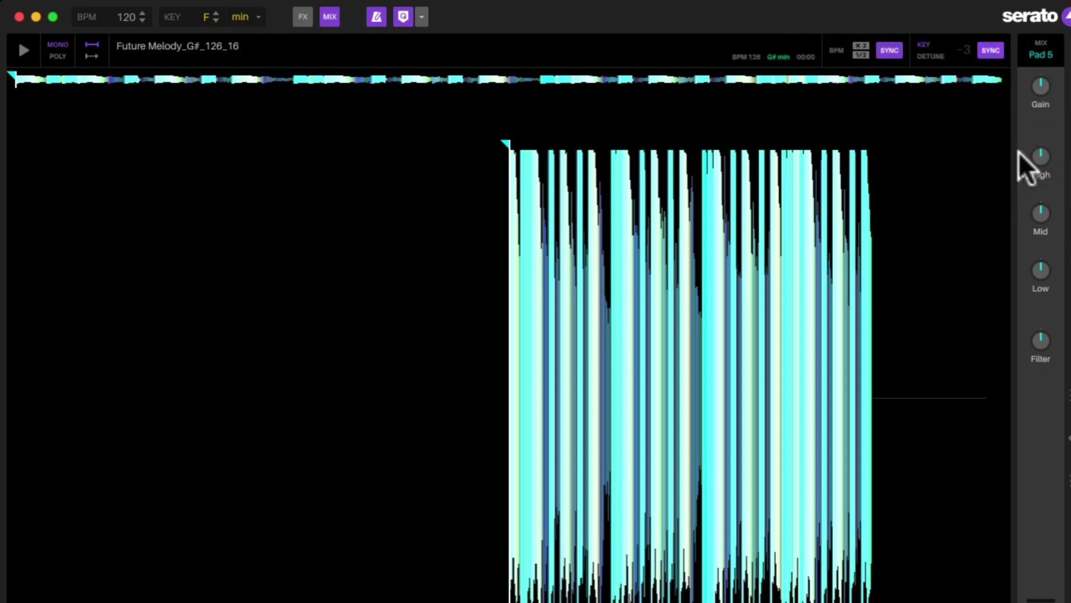
key("space")
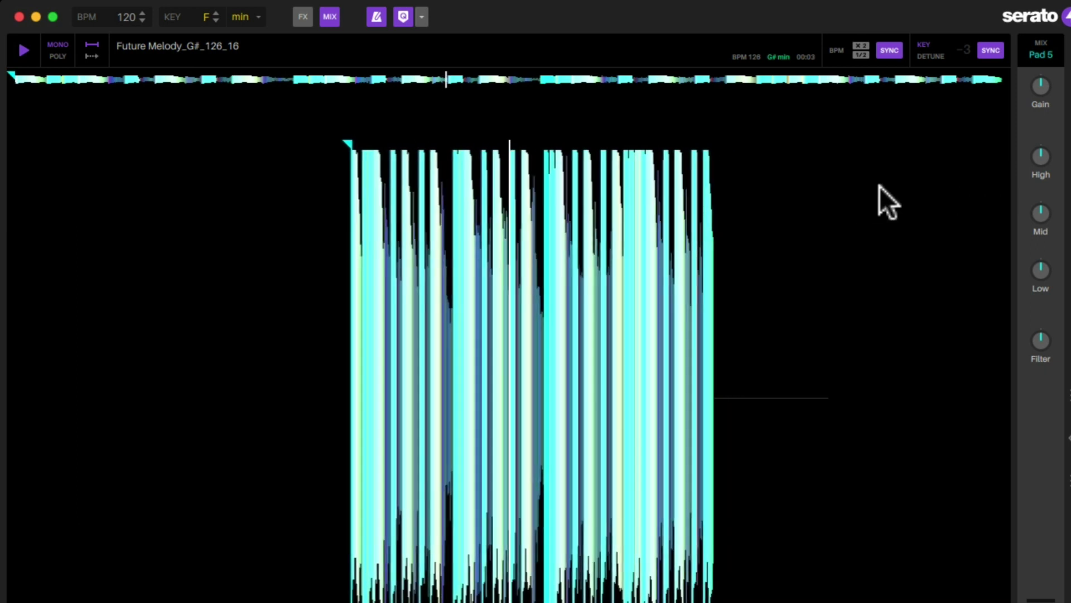
key("space")
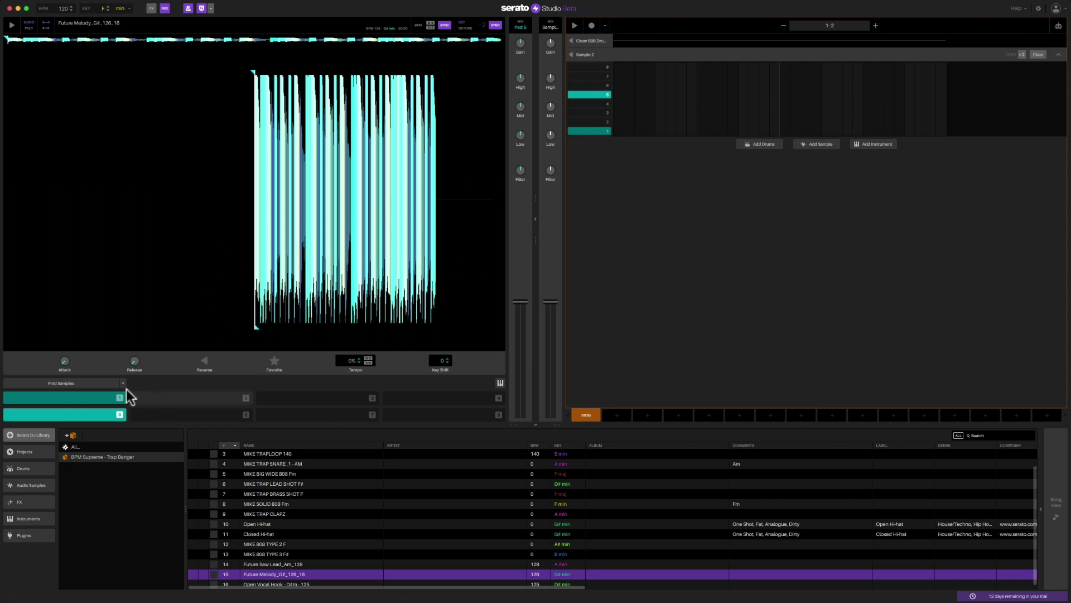
Play a melody on pads 2, 4, 5, 3, 4 and switch on Play In Key
left_click(221, 394)
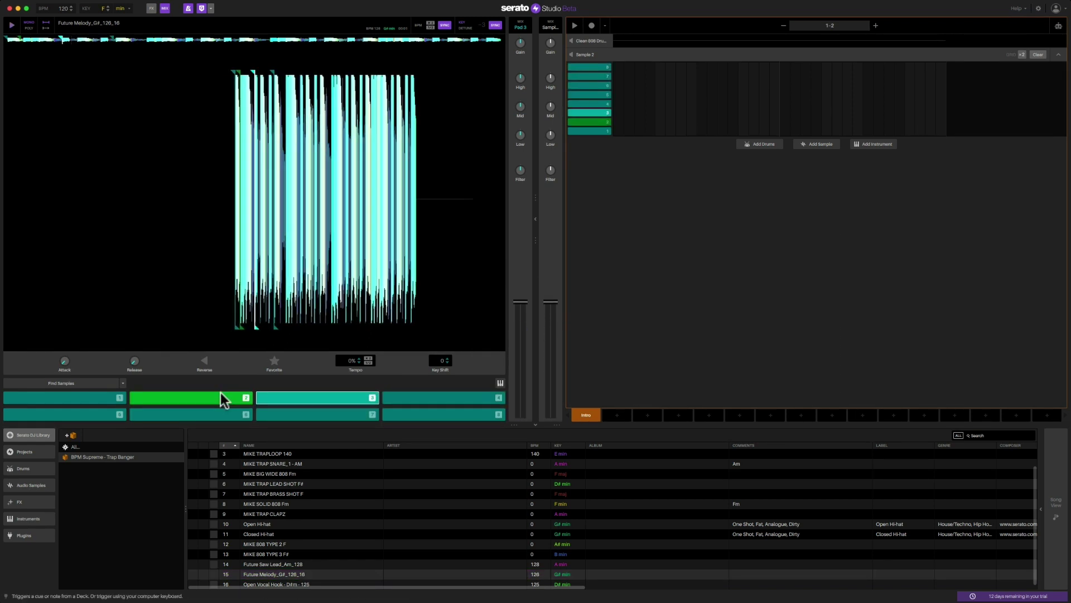
key("4")
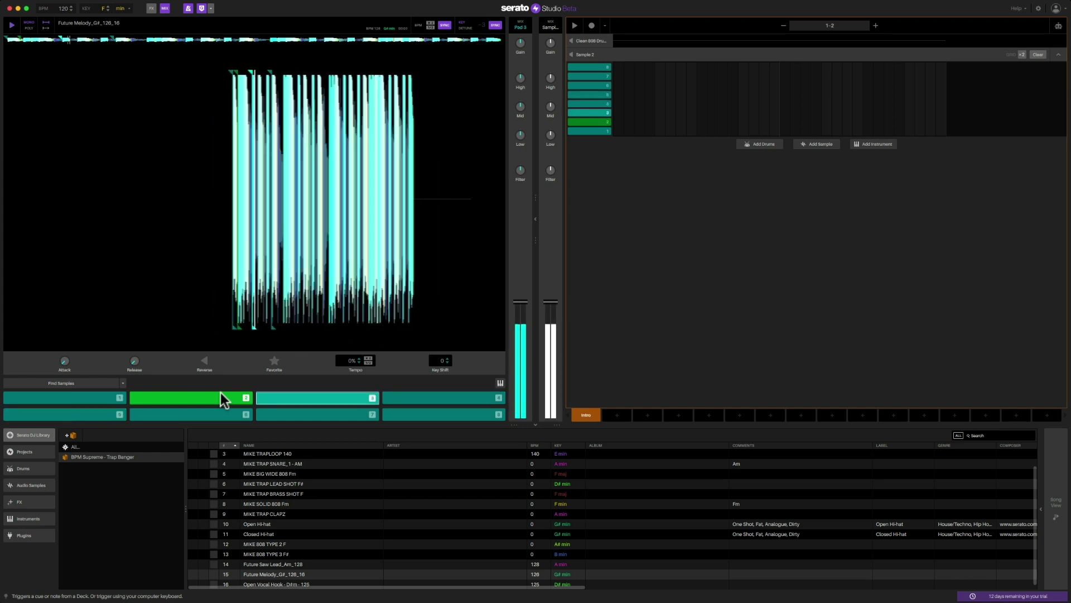
key("5")
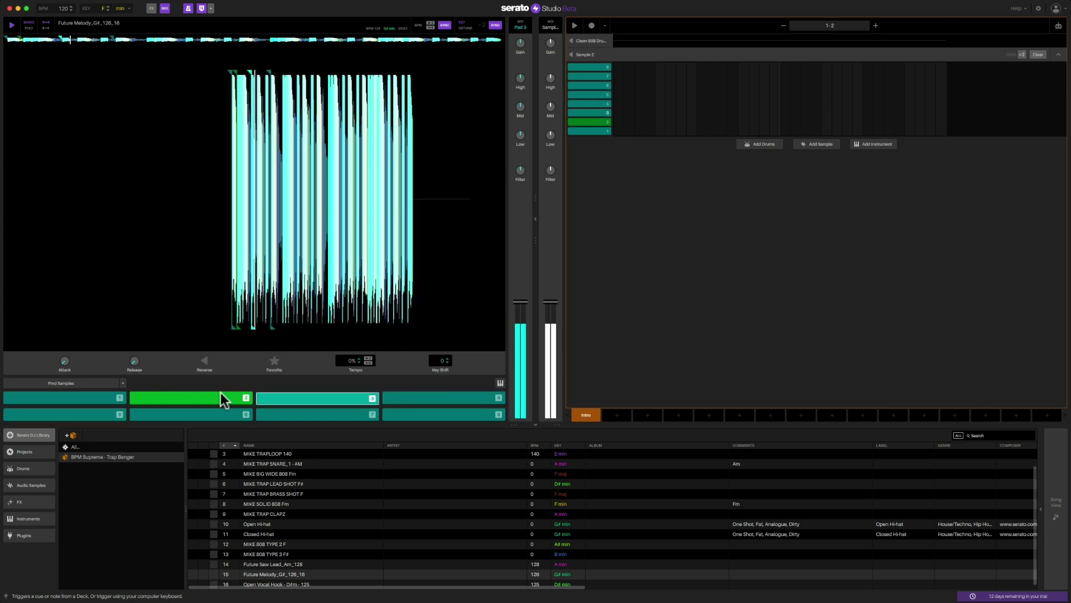
key("3")
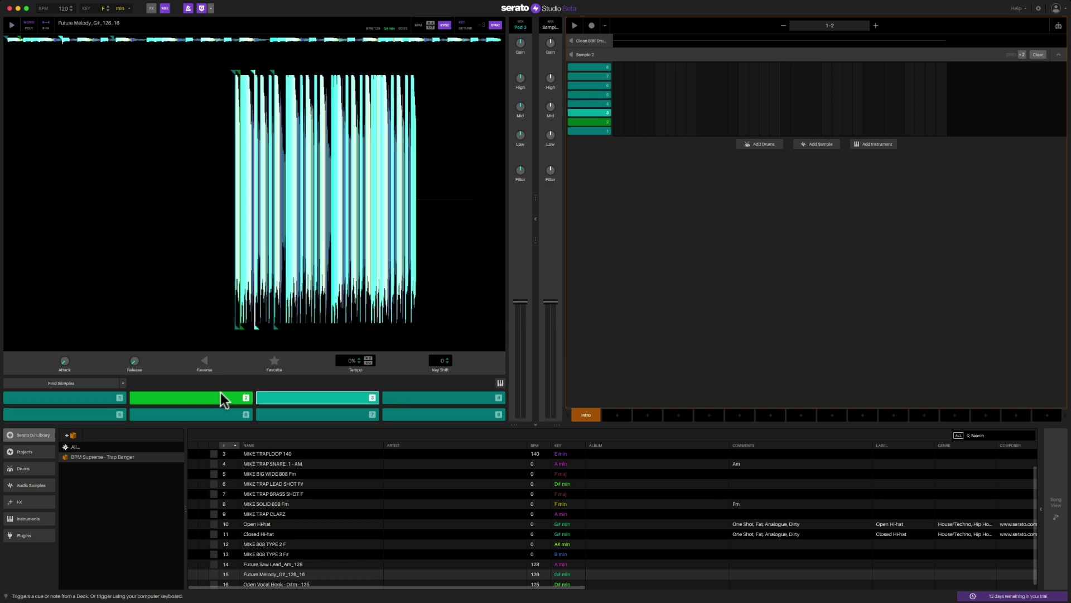
key("4")
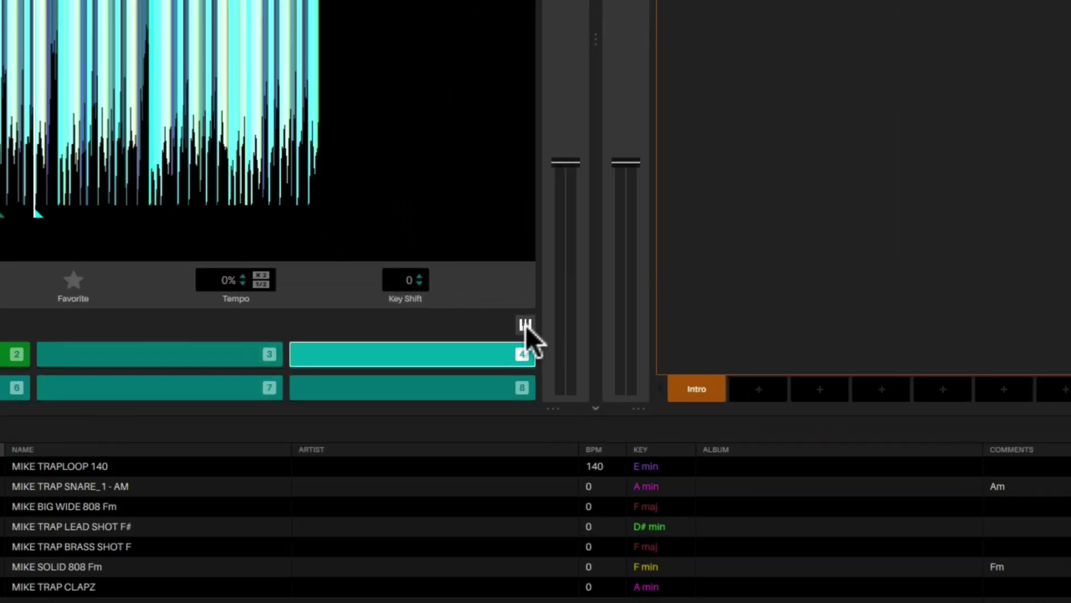
left_click(526, 326)
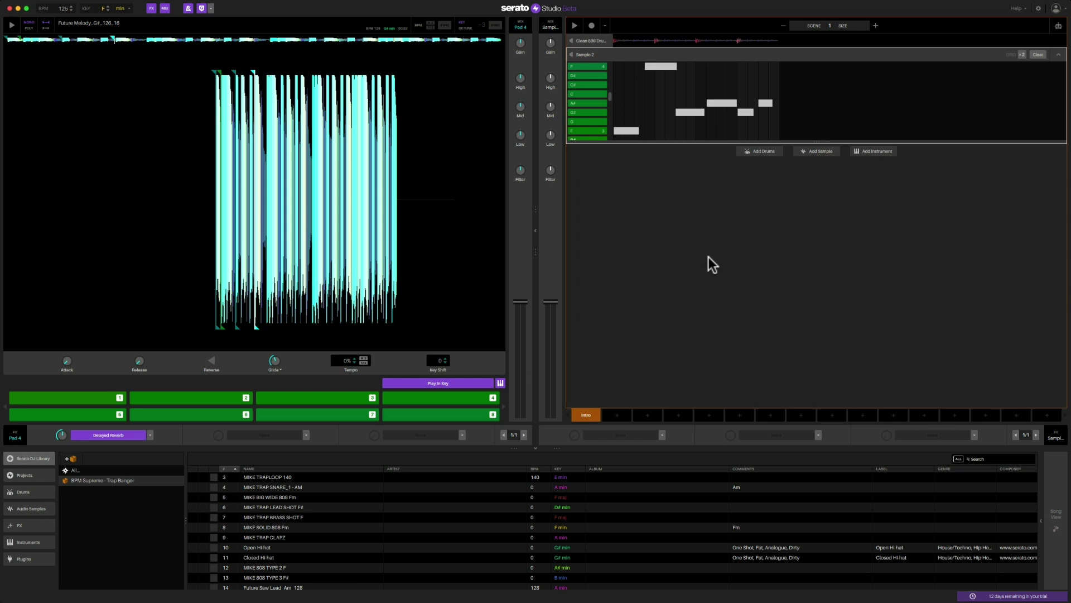
Search the Plugins library for 'serum' and drag the Serum VST into the scene
left_click(43, 560)
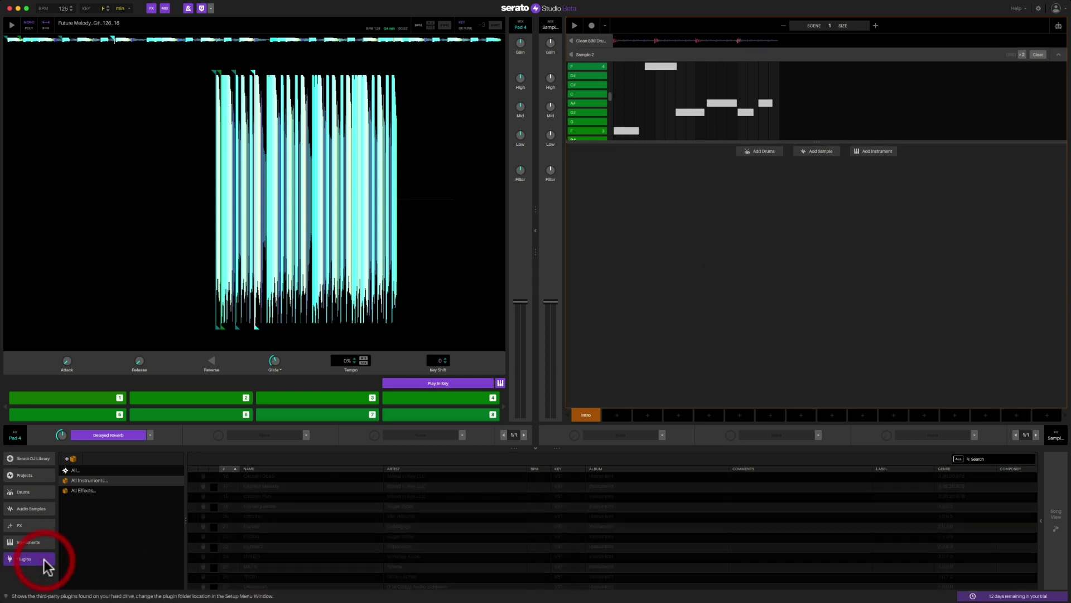
scroll(321, 494, "down", 3)
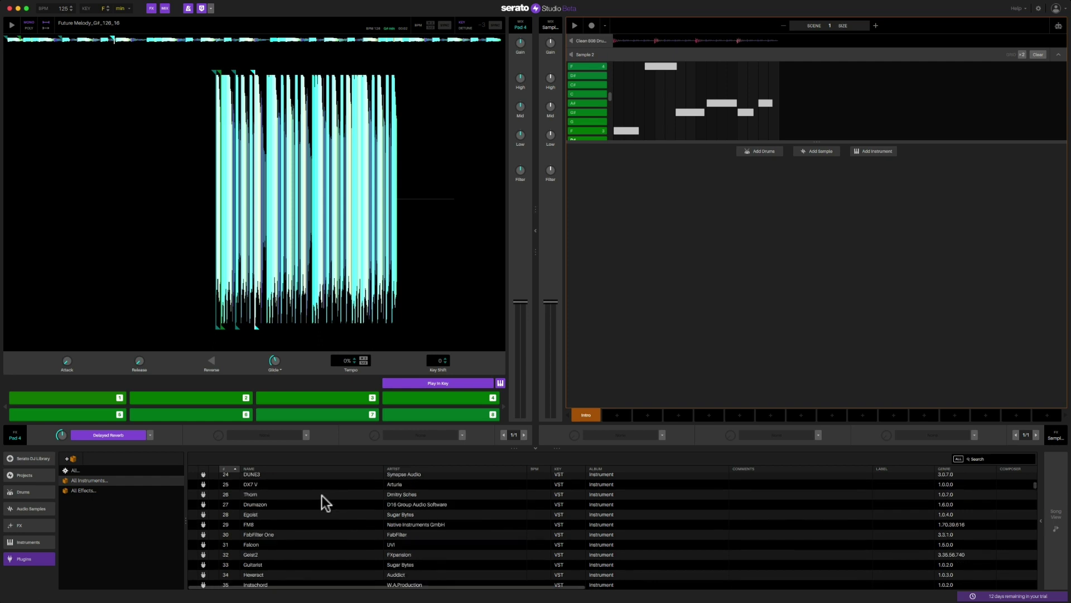
scroll(321, 494, "down", 15)
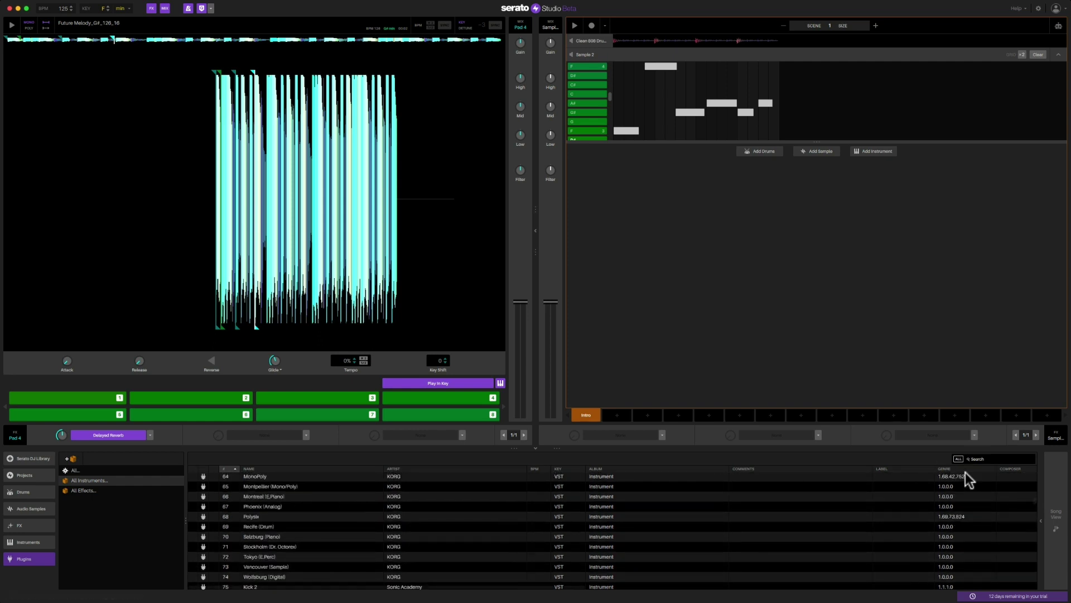
left_click(983, 459)
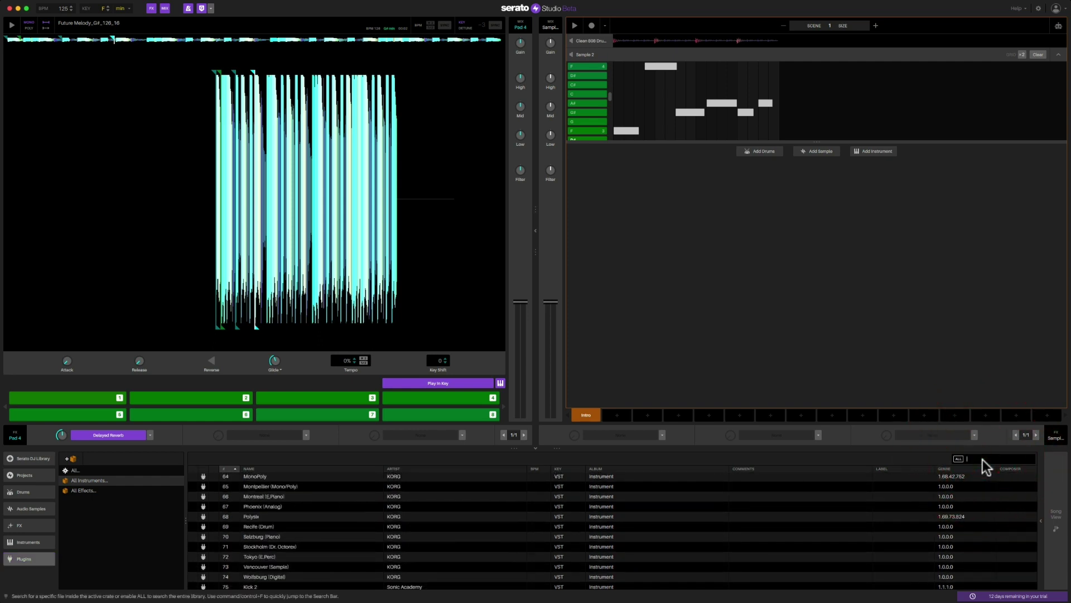
type("serum")
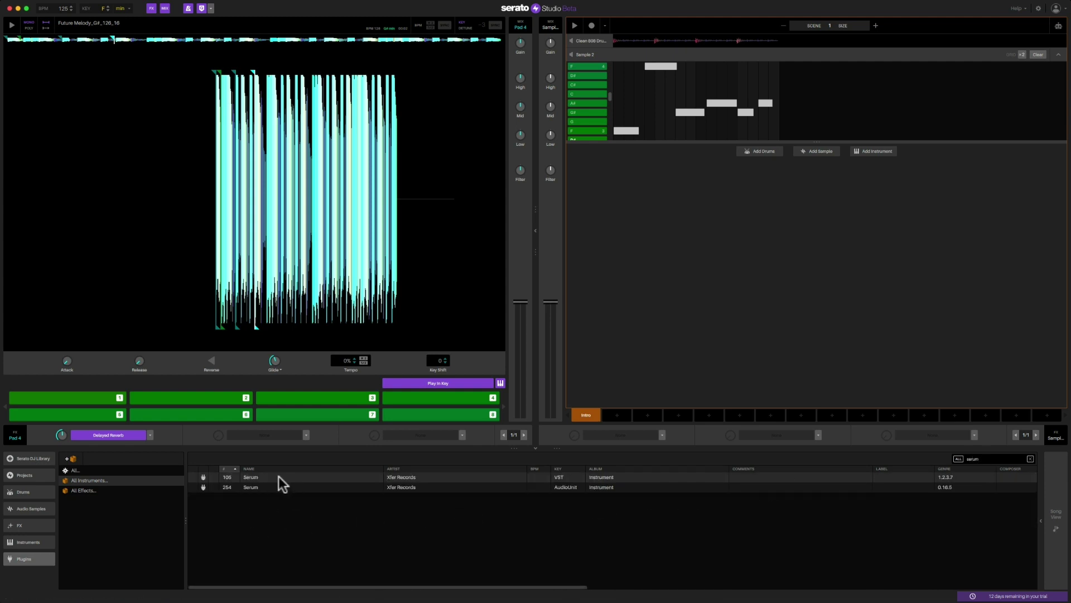
left_click_drag(257, 476, 735, 333)
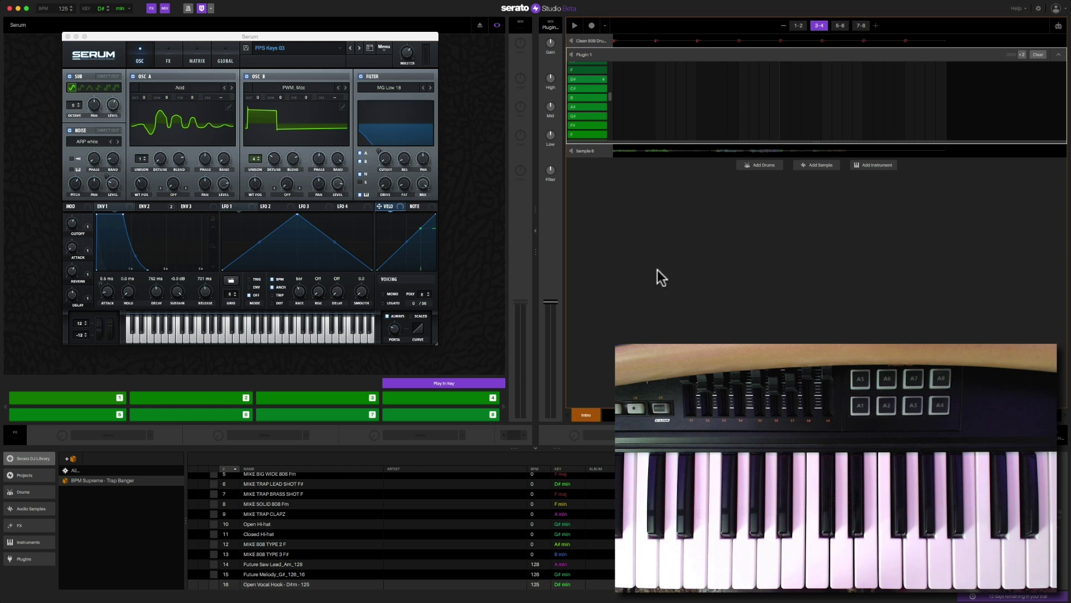
Turn Play In Key off so the Serum pads play every note like a piano
left_click(475, 384)
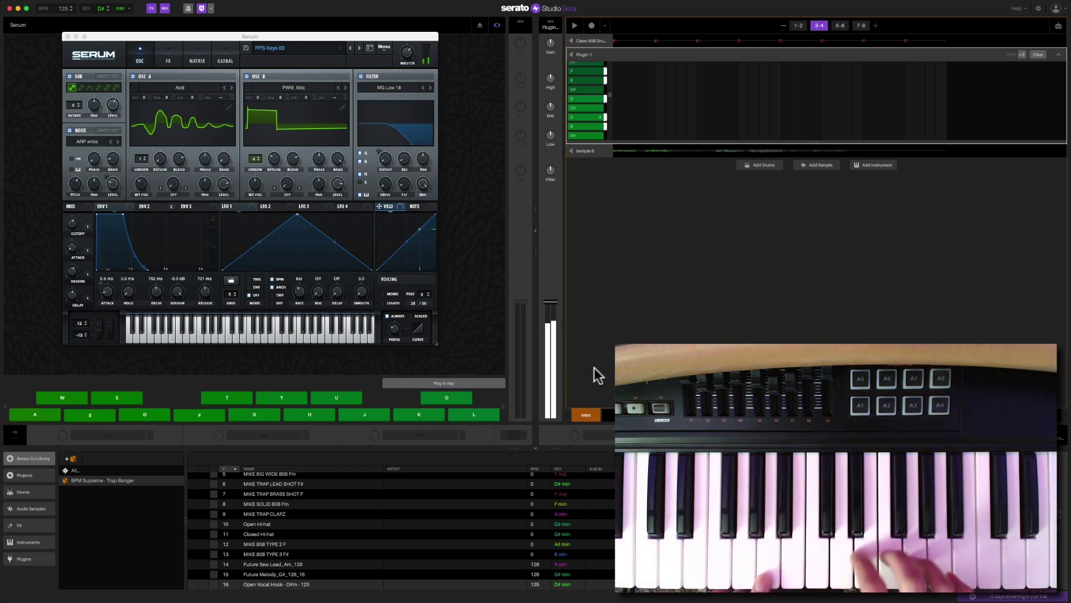
Play the scene to audition the Serum FPS Keys 03 chords, then stop
left_click(575, 24)
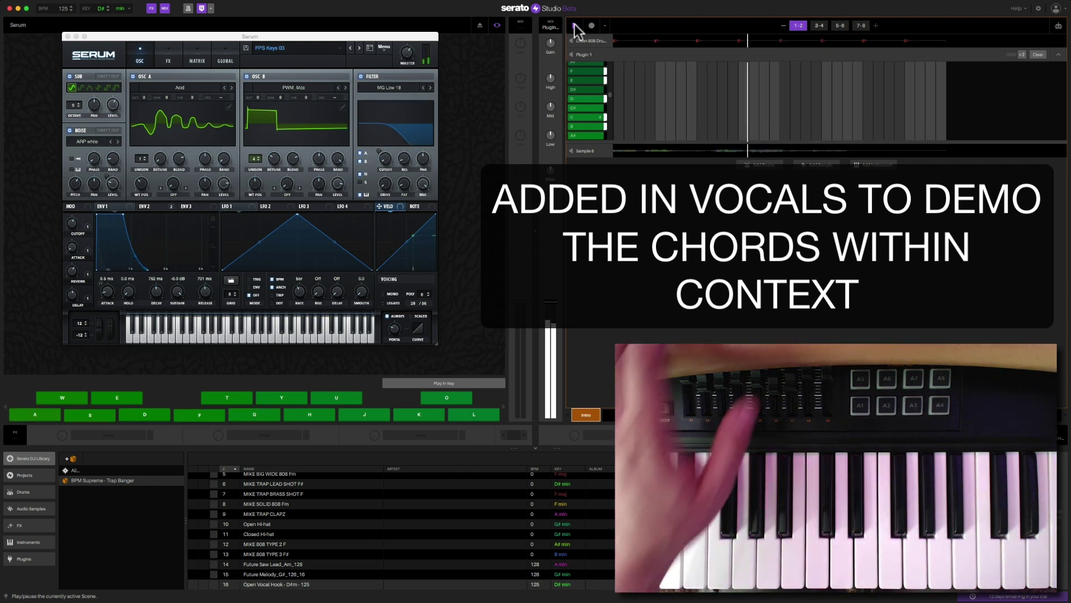
left_click(575, 26)
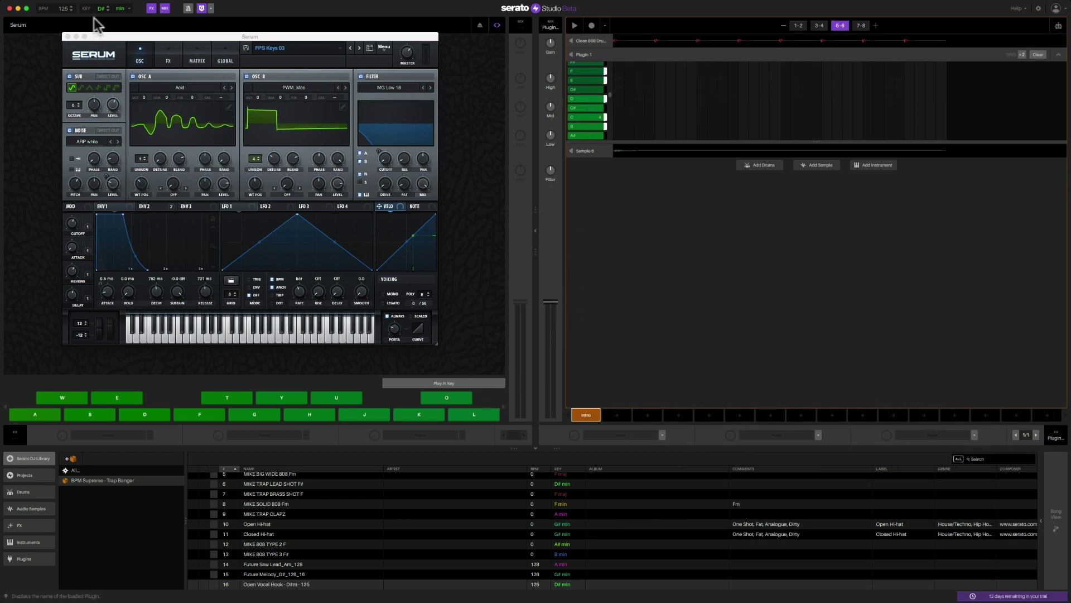
Turn Play In Key back on, audition the chords, and set the project key to D# minor
left_click(458, 384)
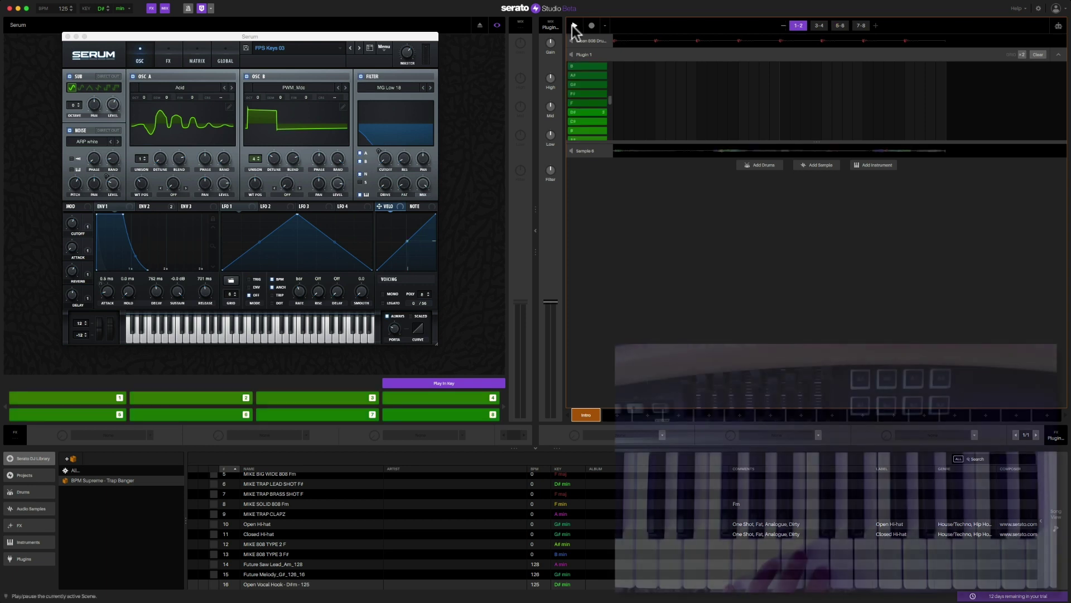
left_click(574, 26)
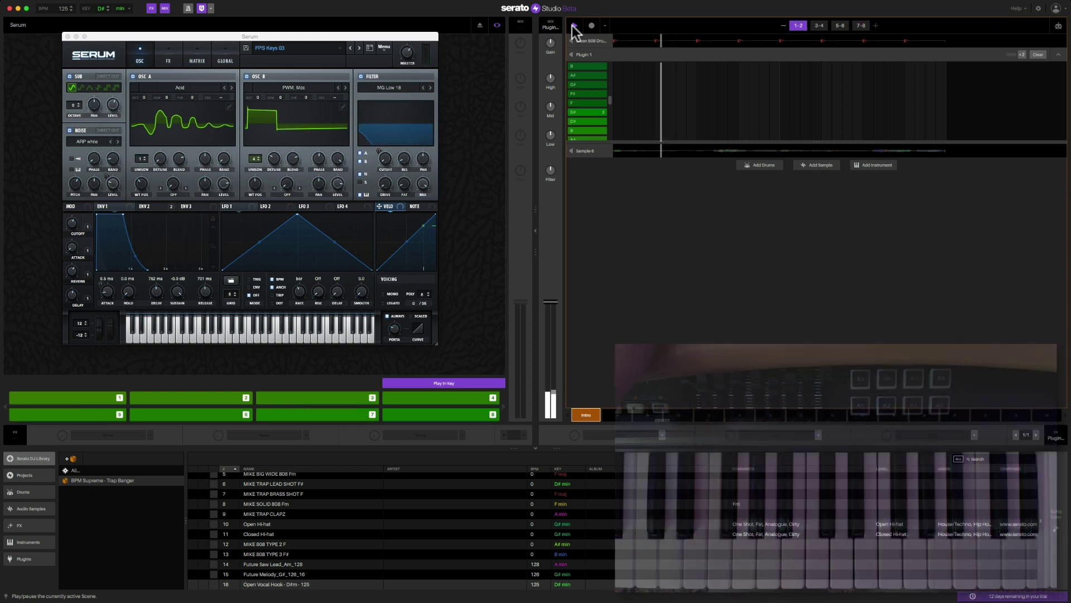
left_click(573, 25)
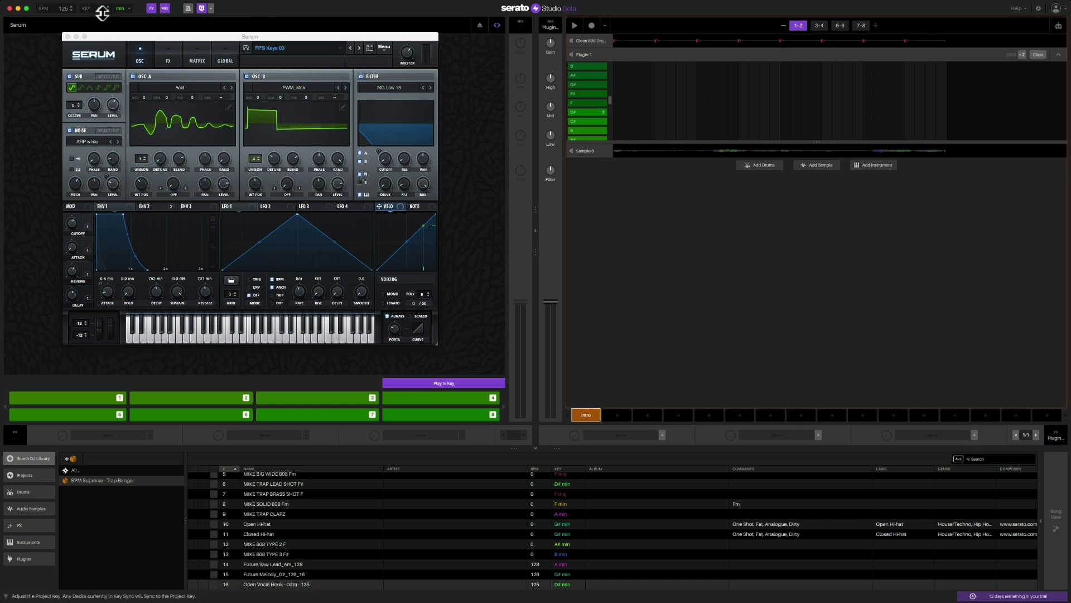
left_click_drag(103, 13, 102, 8)
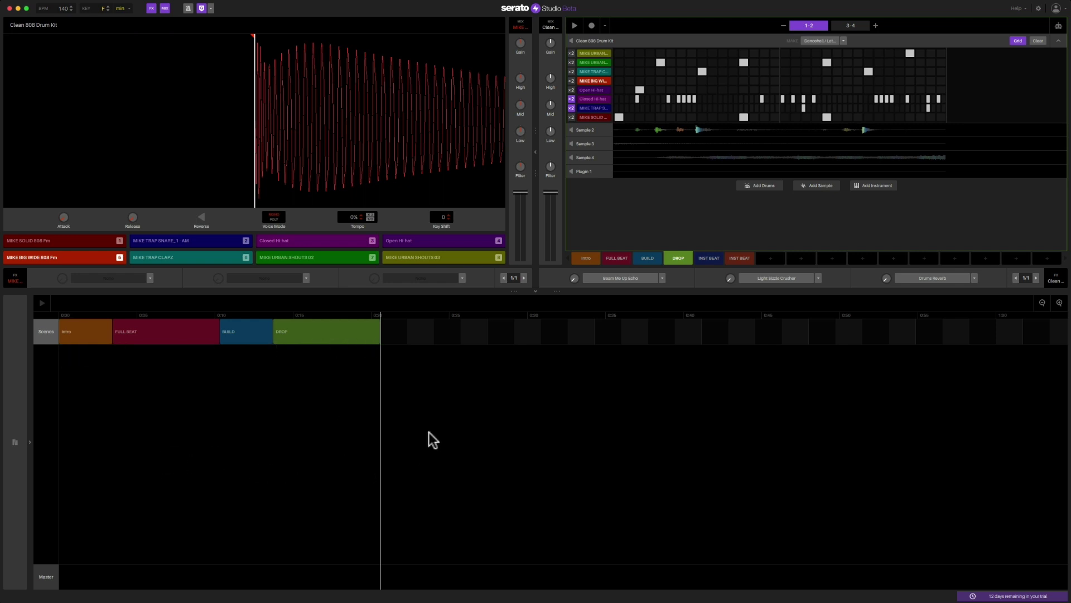
Show the master song view with the arranged scenes ending in DROP
left_click(46, 578)
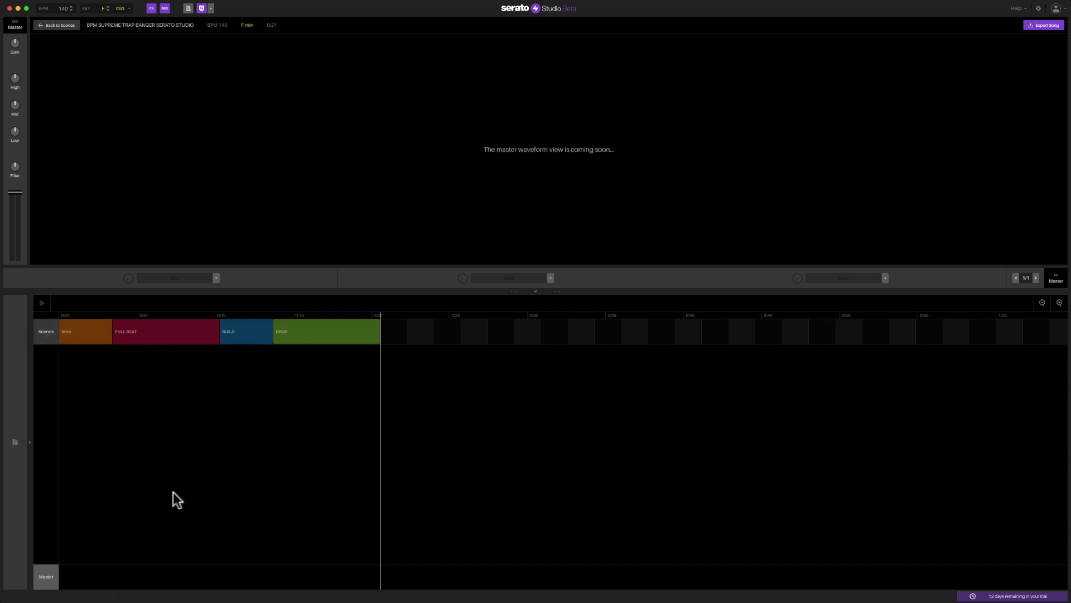
Switch to the Master track view and play the four-scene song arrangement from the timeline
left_click(42, 304)
left_click(48, 583)
Return to the scenes with the library panel open and start playing the INTRO scene
left_click(66, 26)
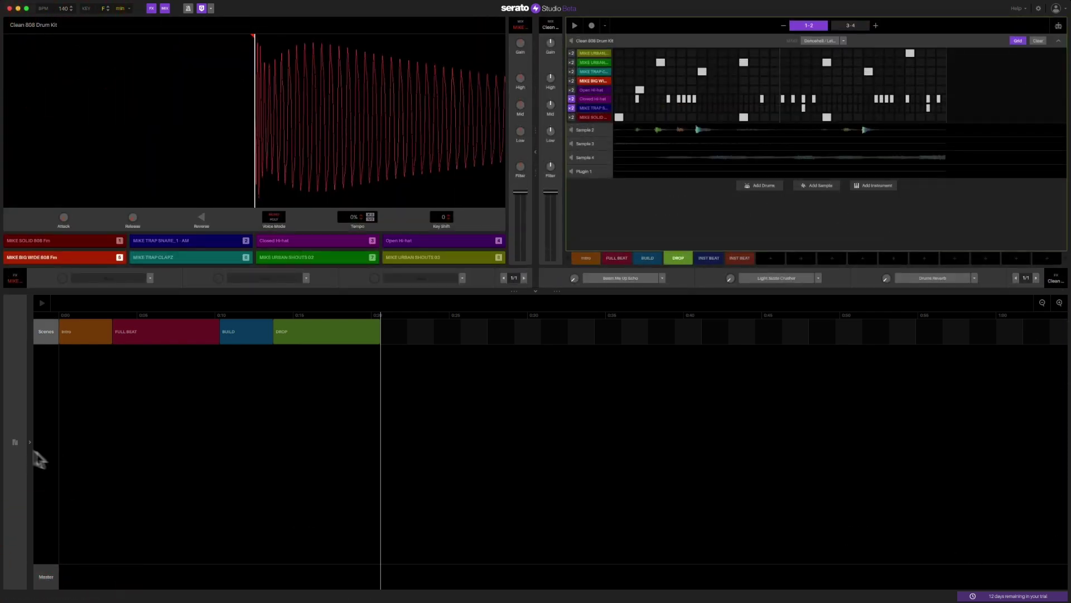
left_click(15, 443)
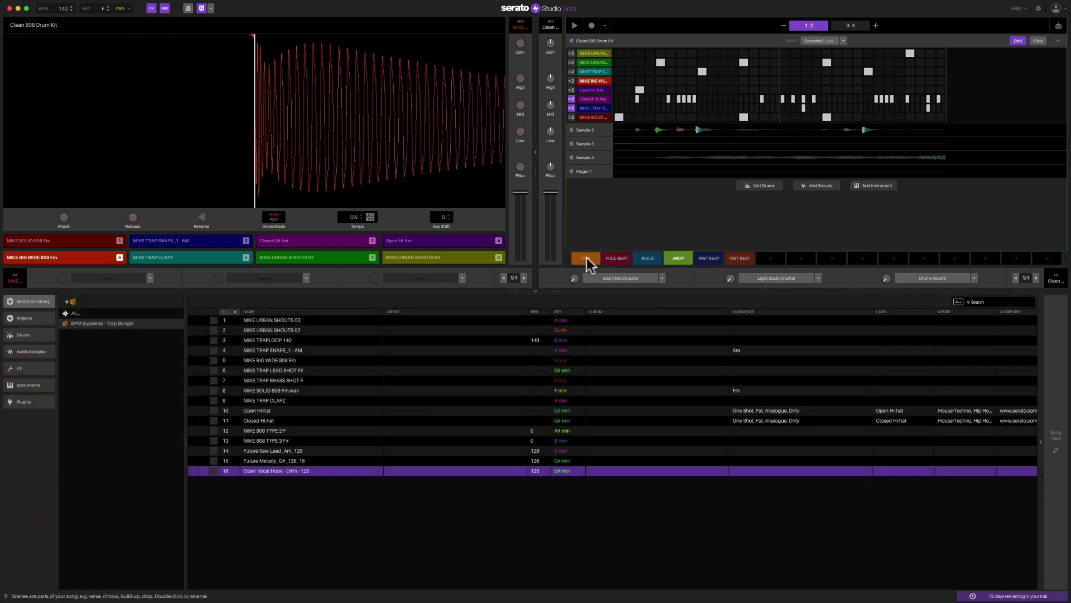
left_click(587, 256)
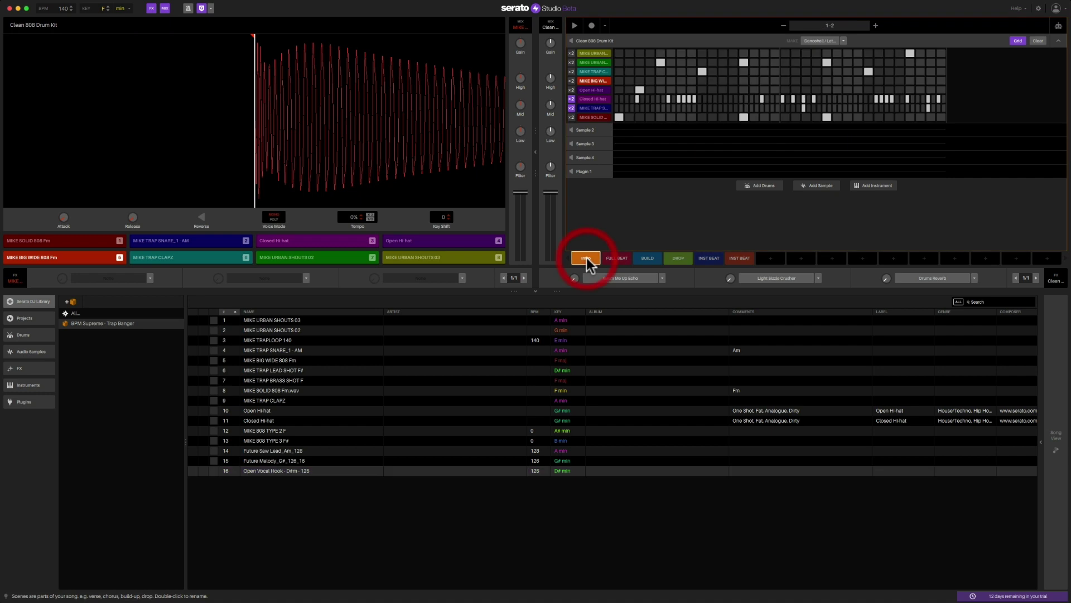
left_click(574, 24)
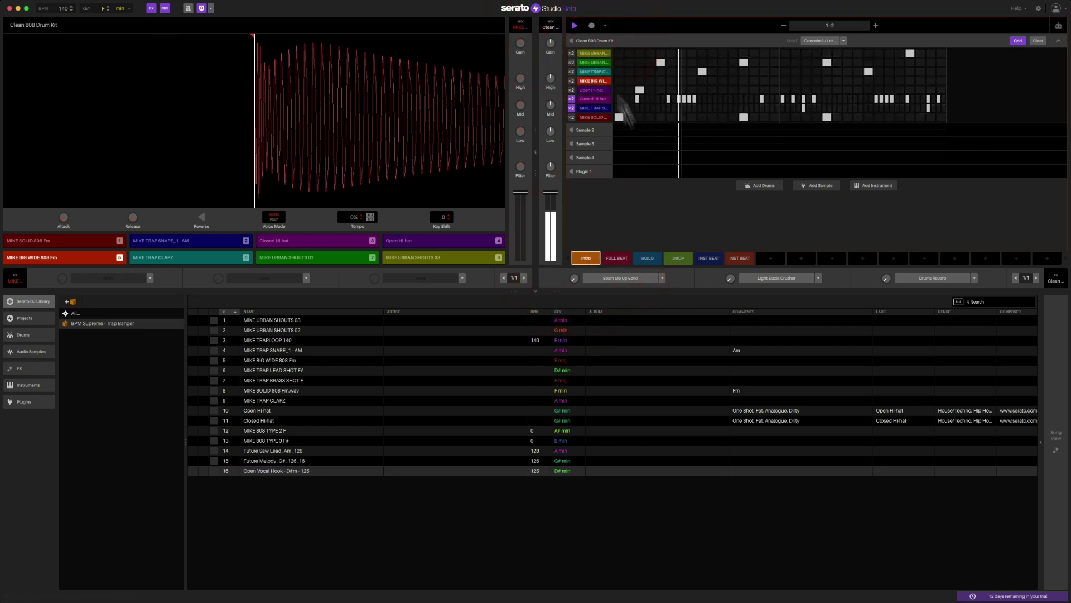
Audition the FULL BEAT, BUILD and DROP scenes in turn
left_click(619, 262)
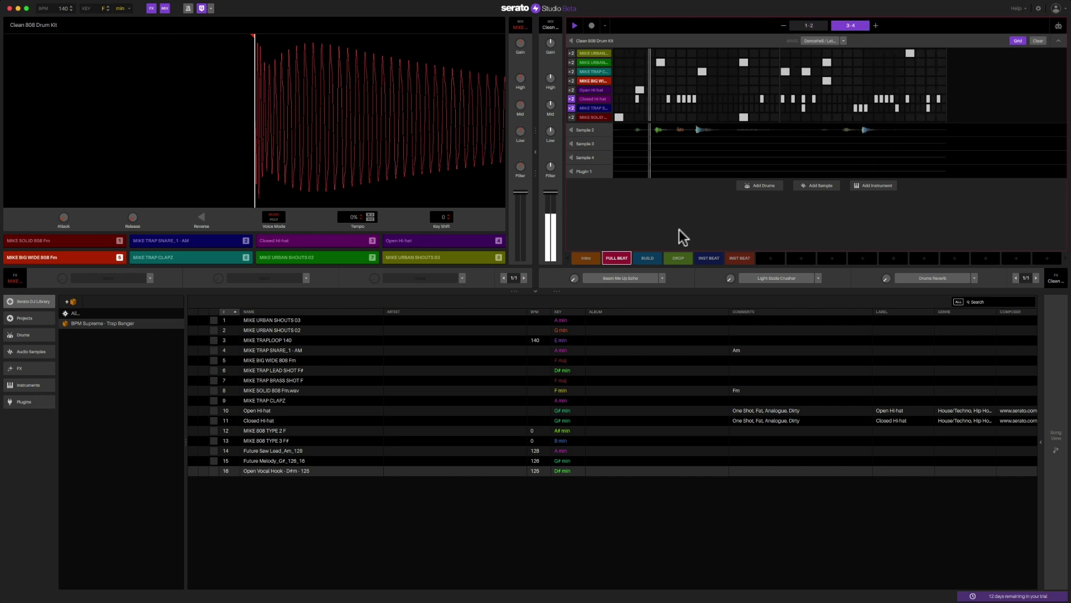
left_click(647, 257)
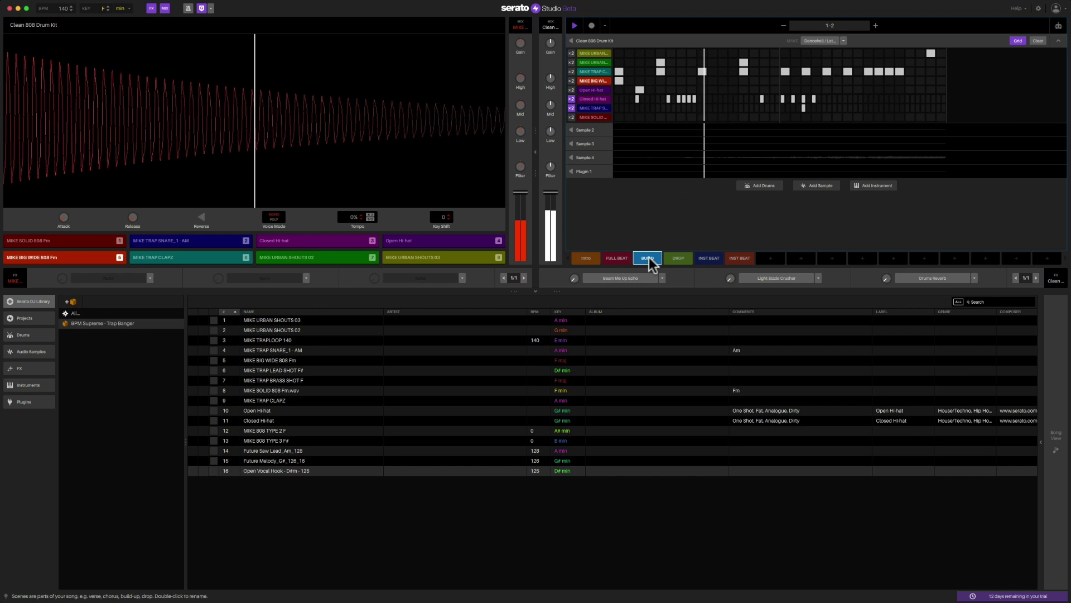
left_click(672, 257)
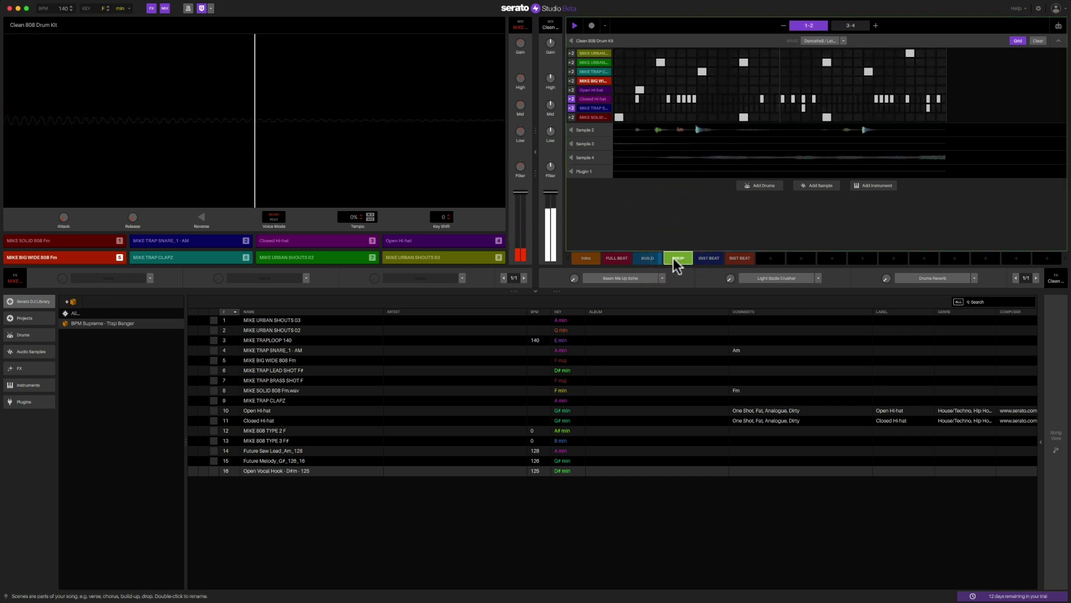